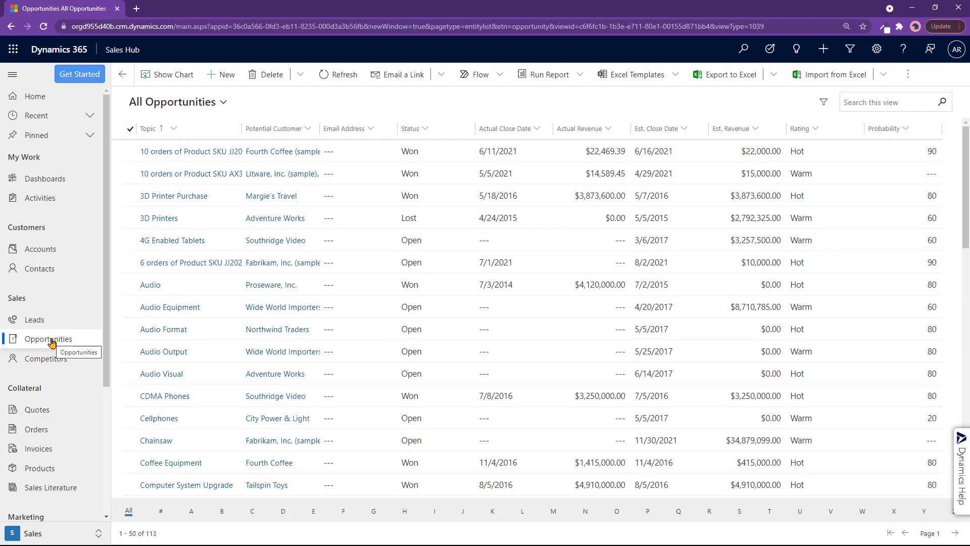
# Refresh the opportunities list, then switch to the Sales Activity Dashboard to review its charts.
pyautogui.click(51, 343)
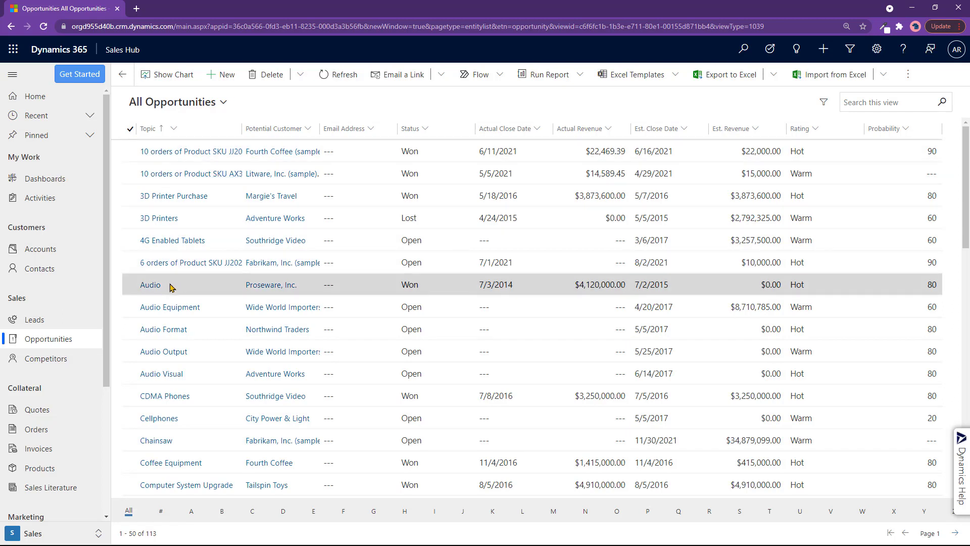
pyautogui.click(60, 180)
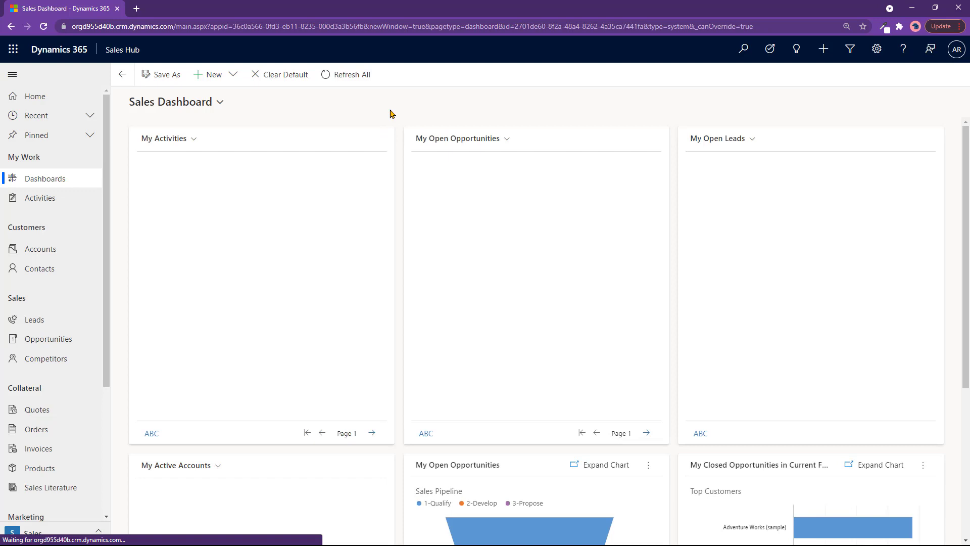
pyautogui.click(213, 100)
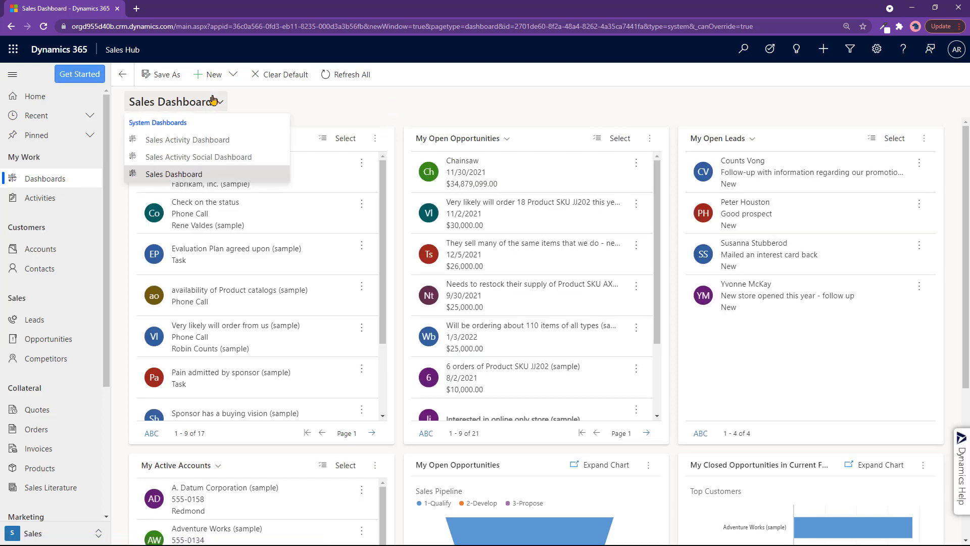
pyautogui.click(209, 140)
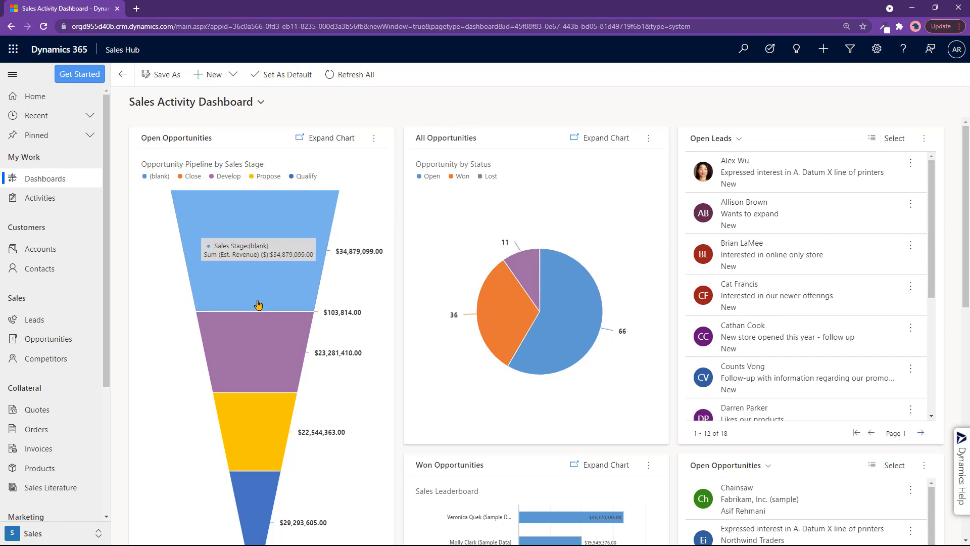
pyautogui.moveTo(256, 335)
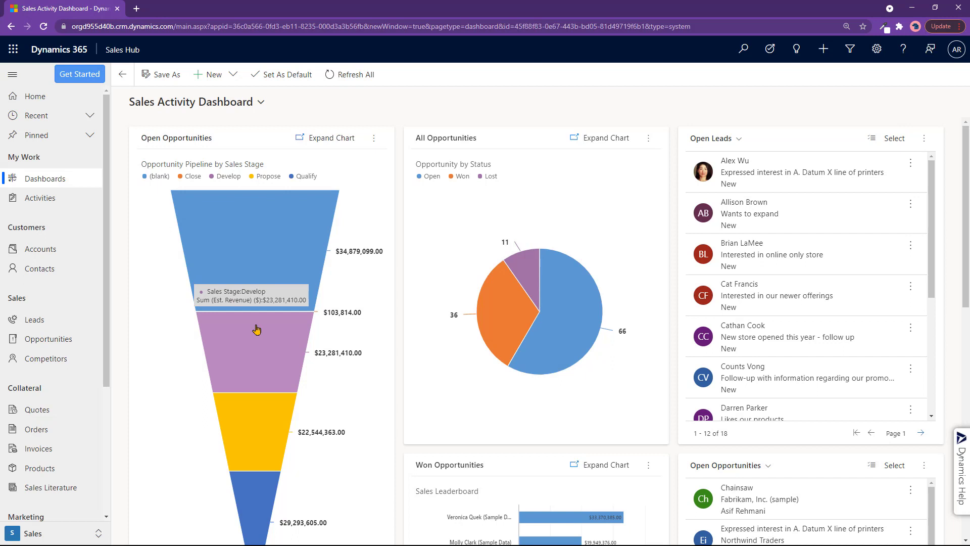
pyautogui.scroll(-1, 256, 333)
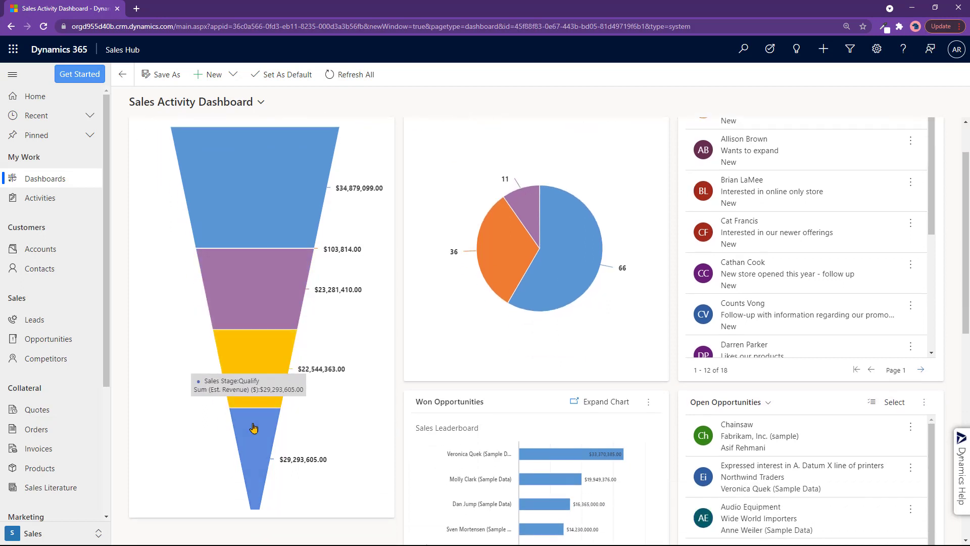
pyautogui.scroll(1, 386, 365)
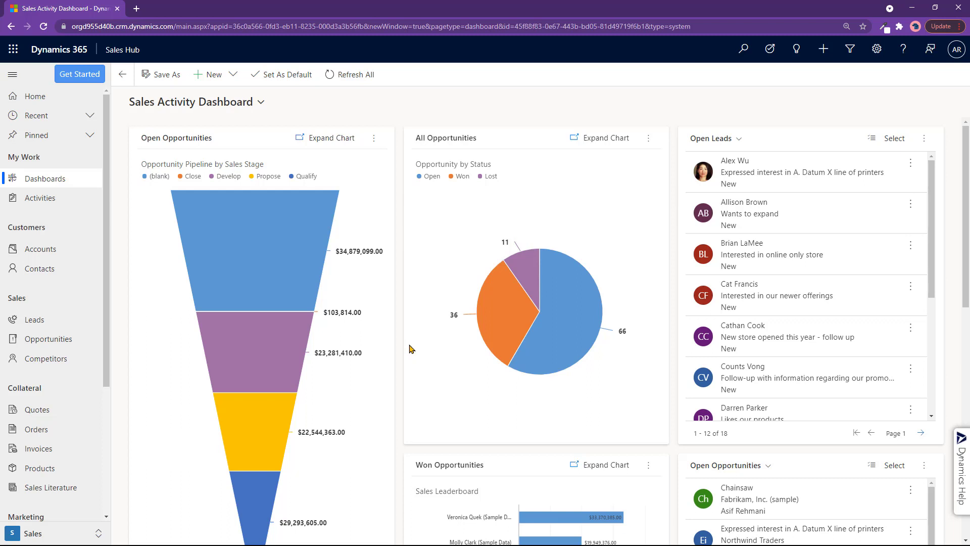
# Dismiss the quick-create menu and return to the All Opportunities list of 113 records.
pyautogui.click(823, 49)
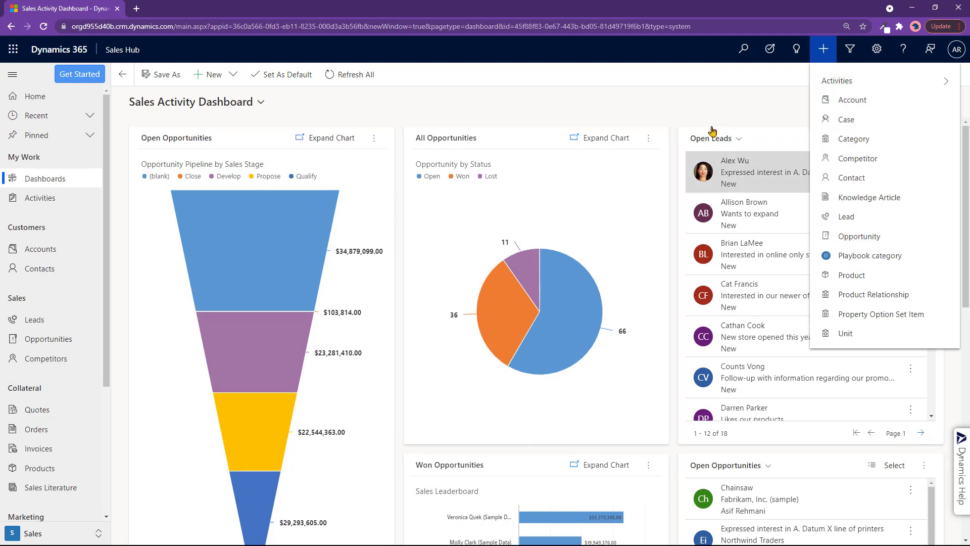
pyautogui.click(670, 95)
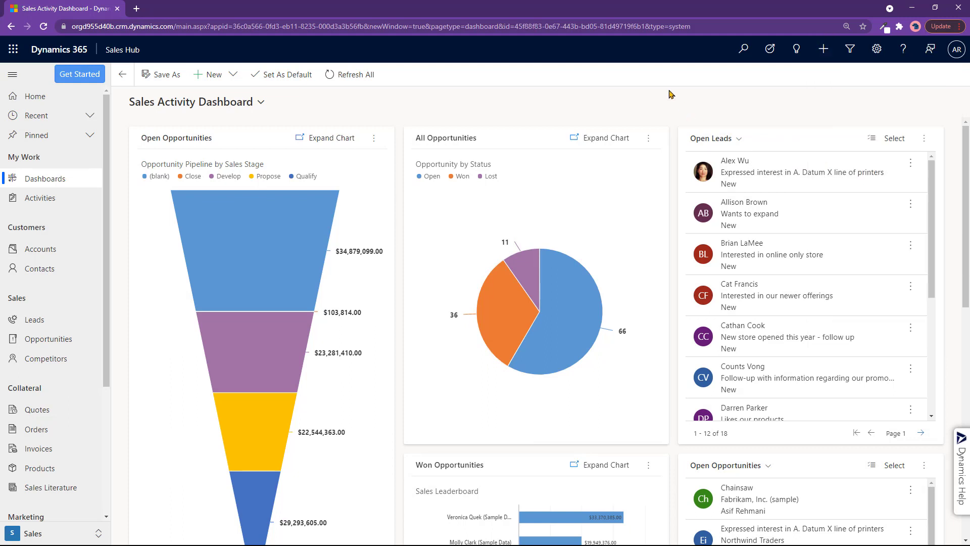
pyautogui.click(49, 338)
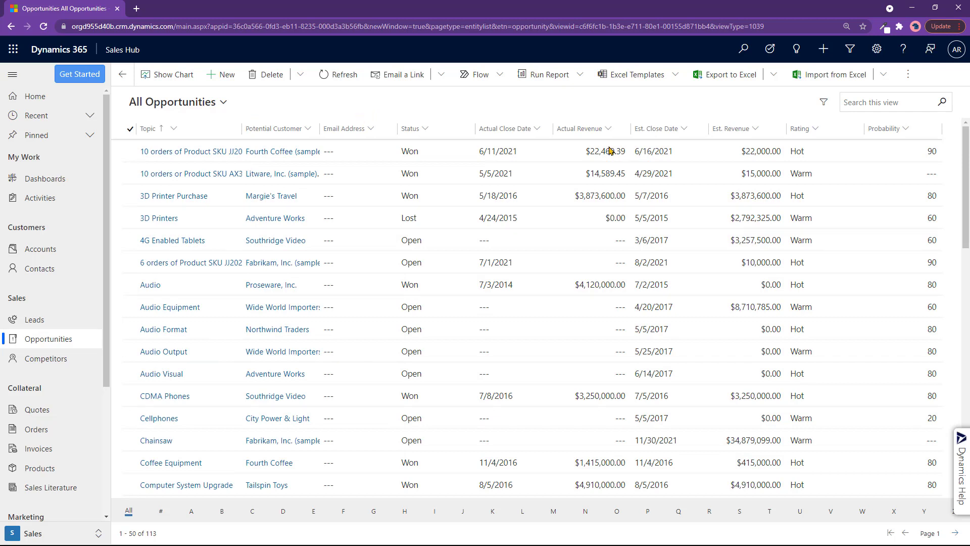
# Start a Quick Create opportunity with the topic 'Interested in Mobile devices'.
pyautogui.click(828, 54)
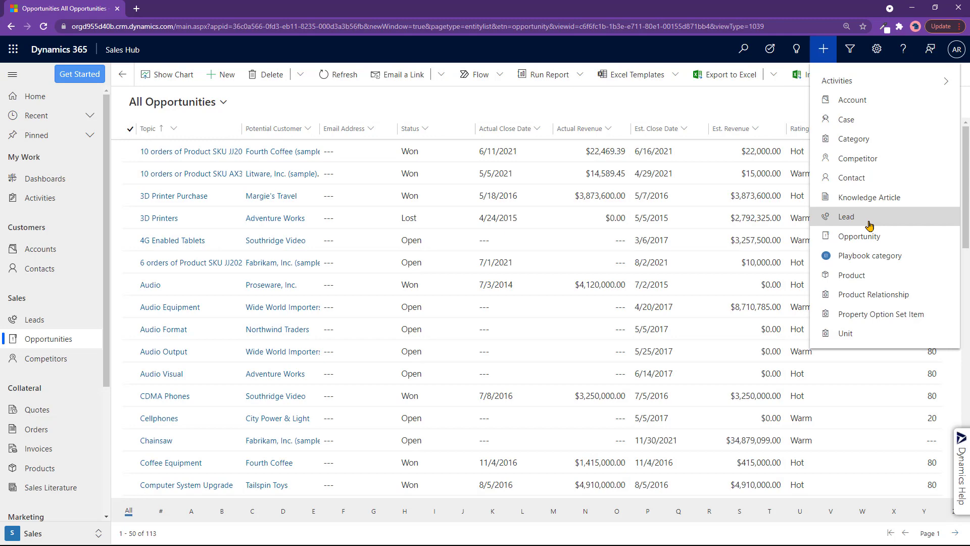
pyautogui.click(869, 236)
pyautogui.write('Interested in Mobile devices')
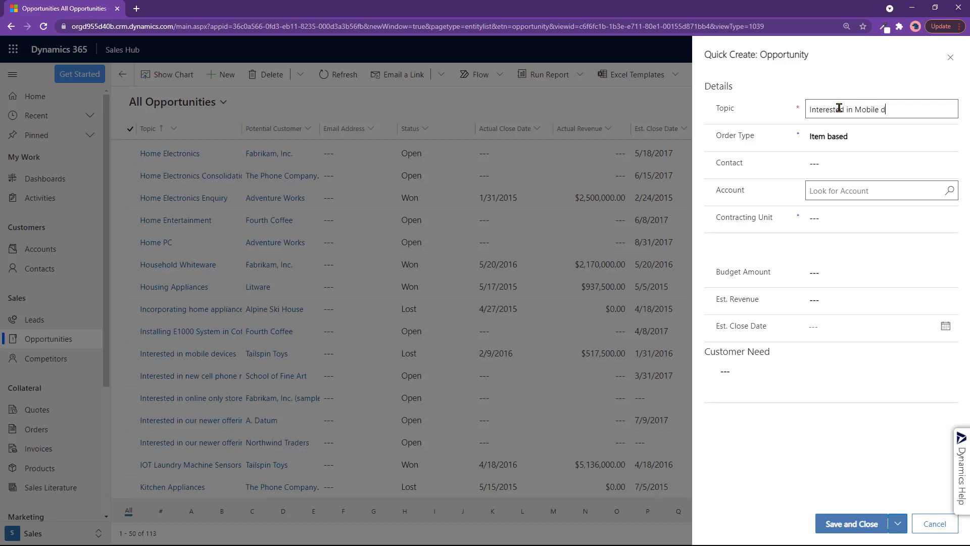
pyautogui.click(849, 137)
pyautogui.click(835, 186)
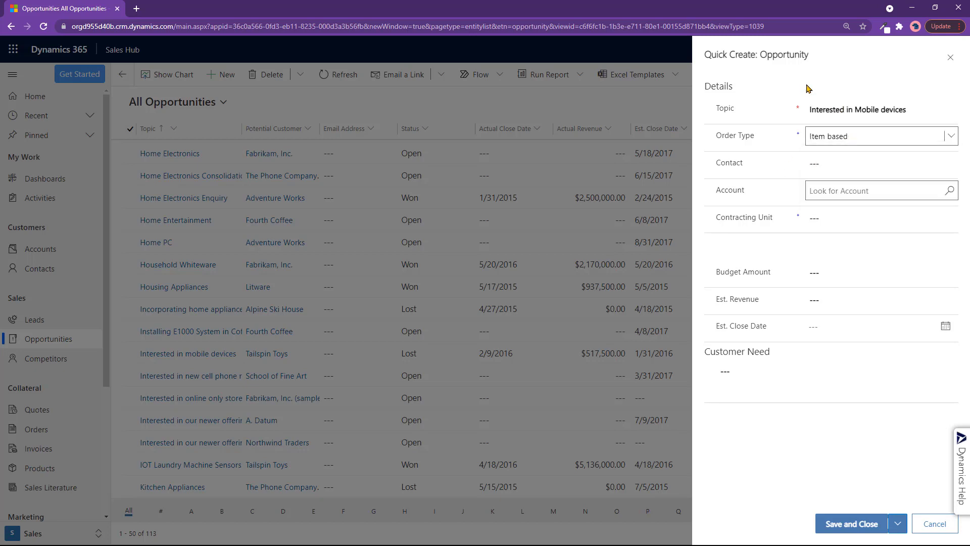
pyautogui.click(832, 164)
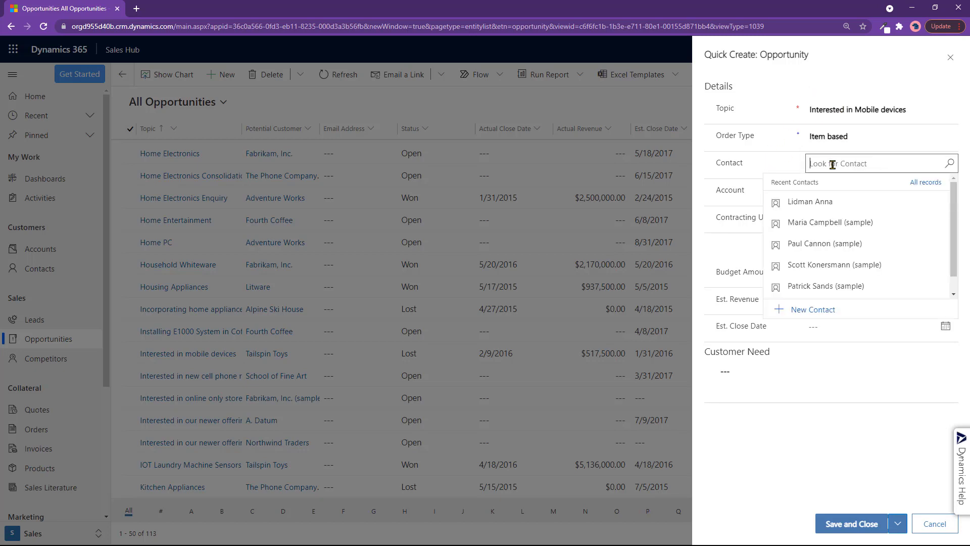
pyautogui.write('paul')
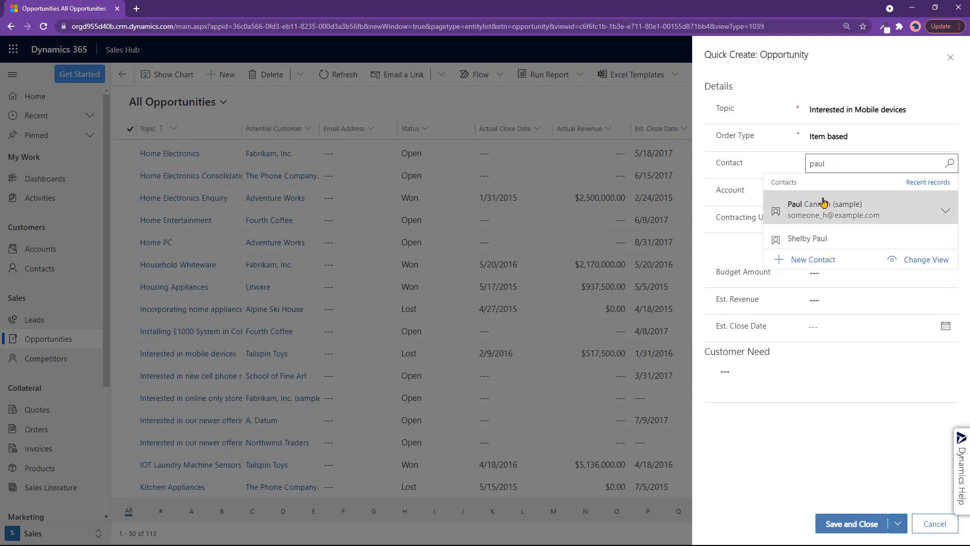
pyautogui.click(825, 205)
# Set Tailspin Toys as the opportunity's account.
pyautogui.click(864, 191)
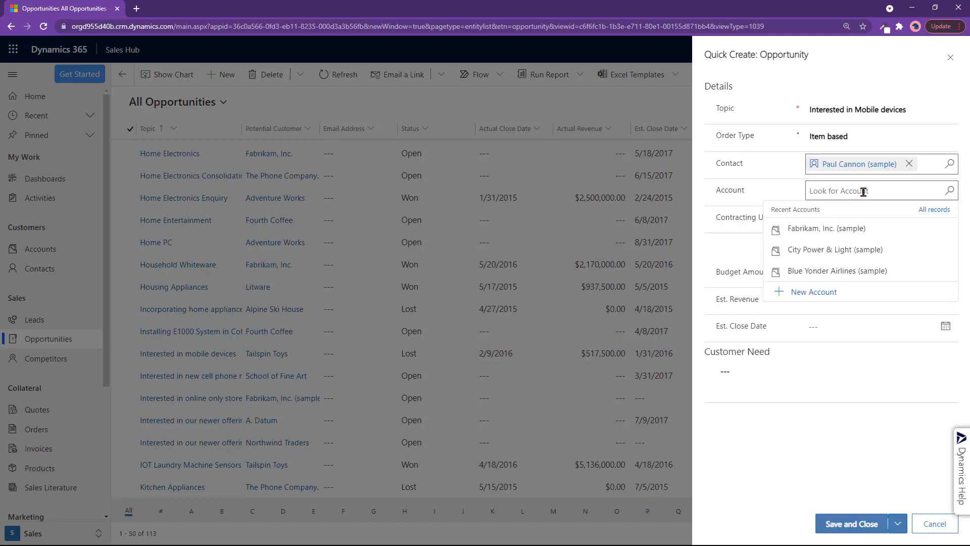
pyautogui.write('tail')
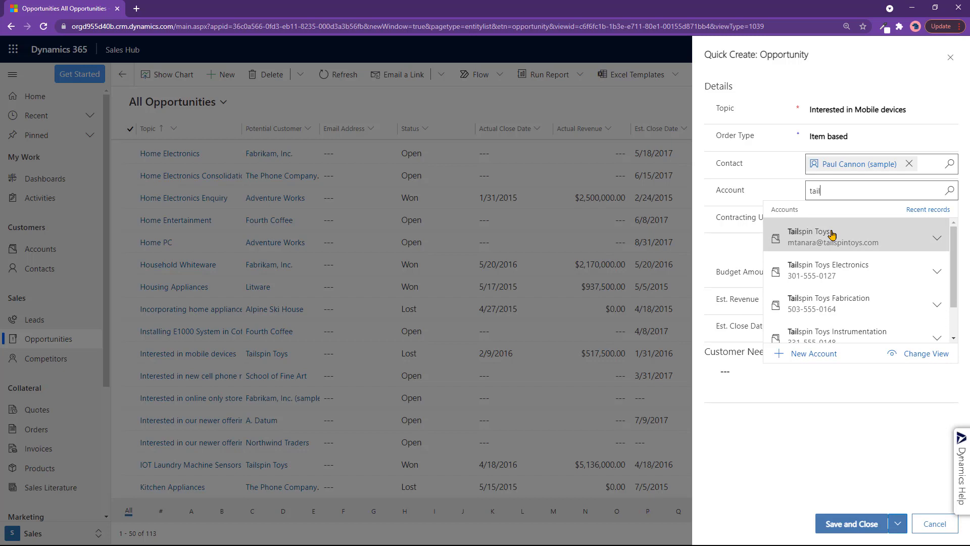
pyautogui.click(831, 235)
pyautogui.click(838, 217)
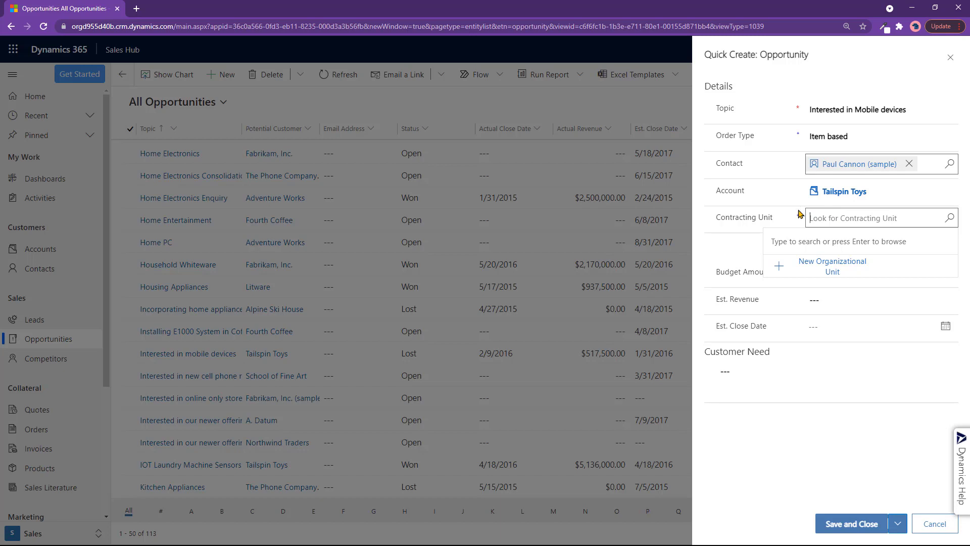
# Enter a 1000000 budget amount, save and close, then open the saved 'Interested in Mobile devices' record.
pyautogui.click(737, 238)
pyautogui.write('1000000')
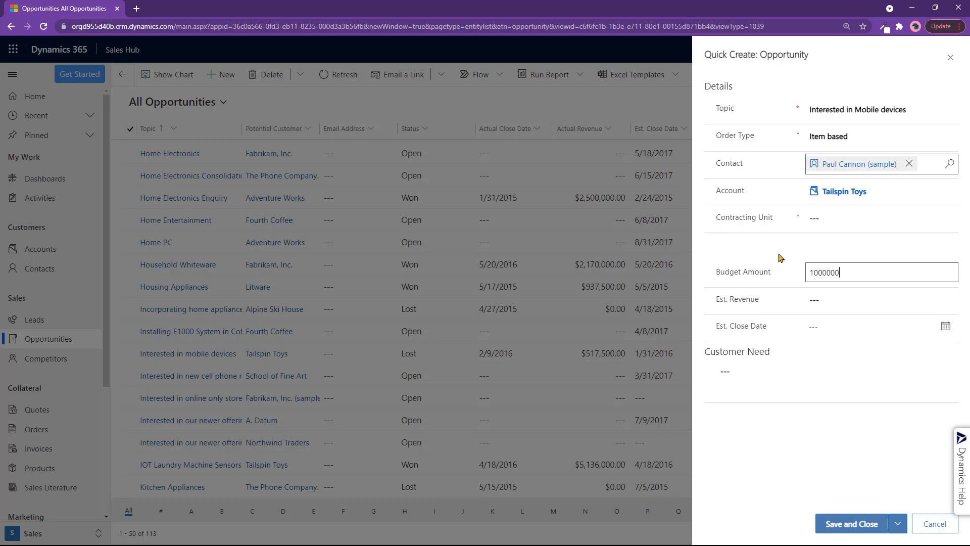
pyautogui.click(834, 444)
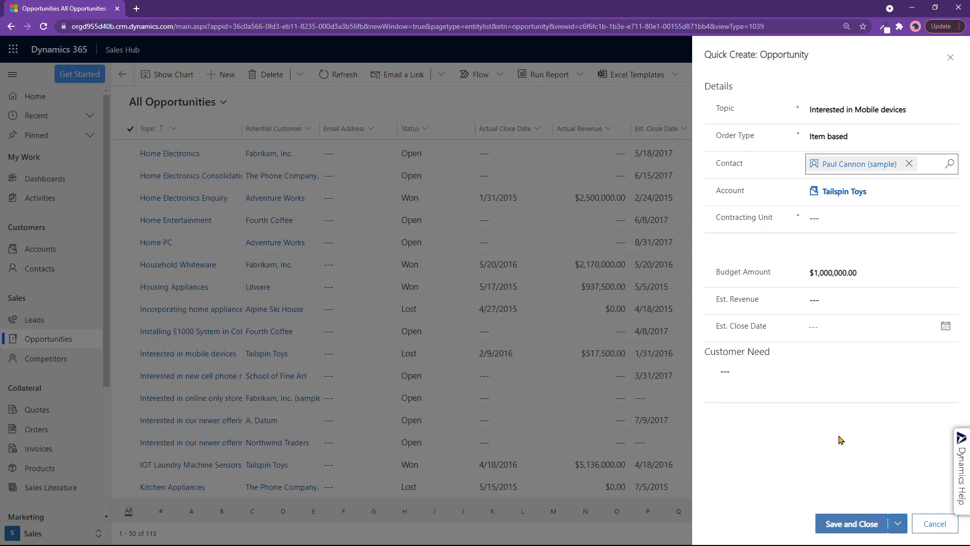
pyautogui.click(851, 524)
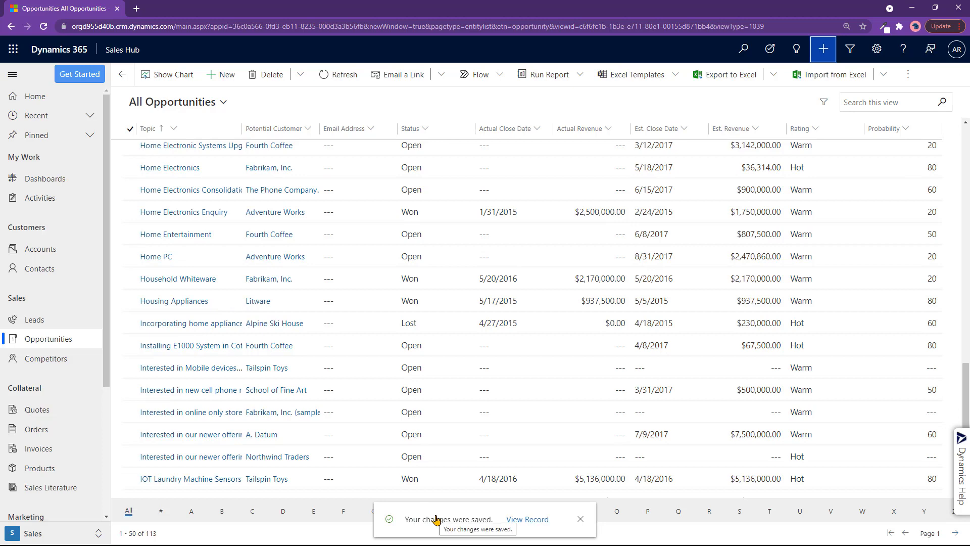
pyautogui.click(529, 520)
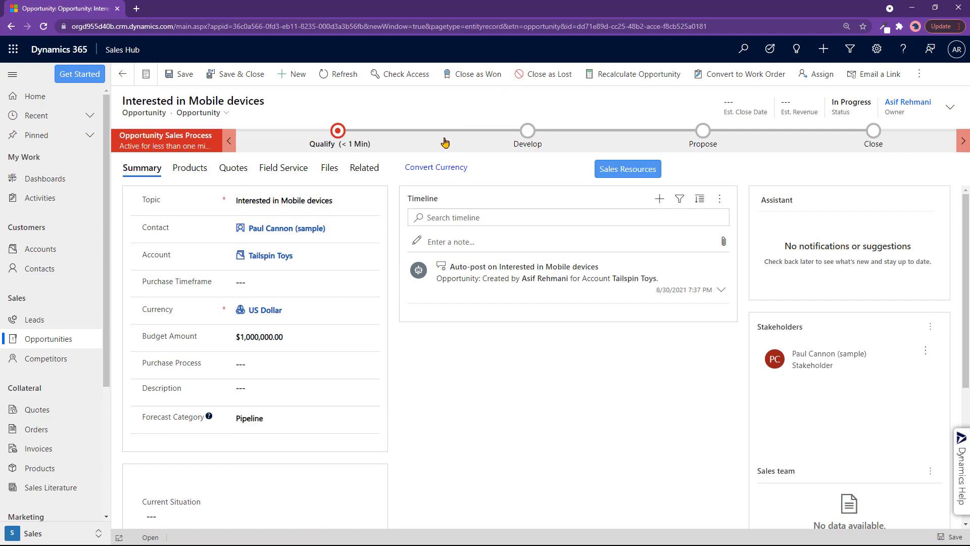
# Set the Qualify stage to This Quarter timeframe and Committee process, then advance to Develop.
pyautogui.click(338, 132)
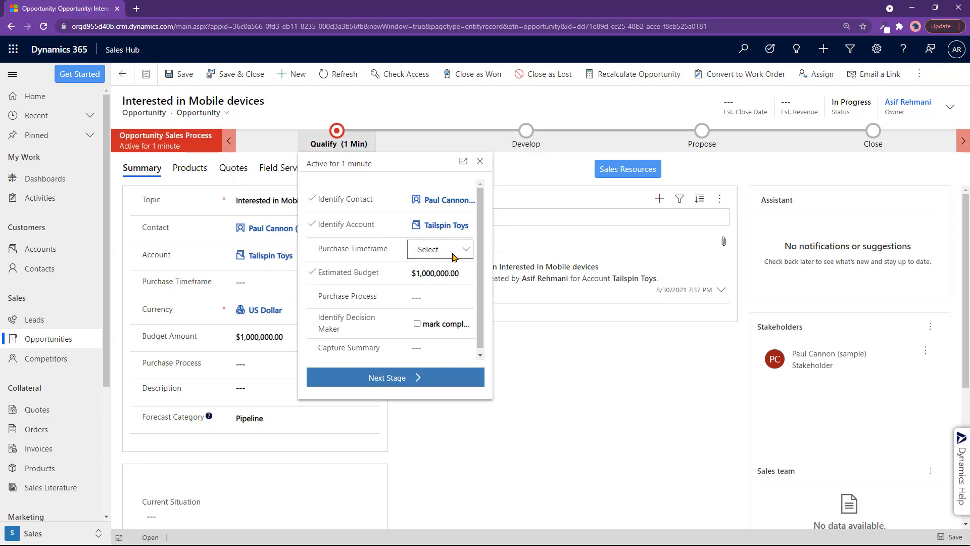
pyautogui.click(436, 250)
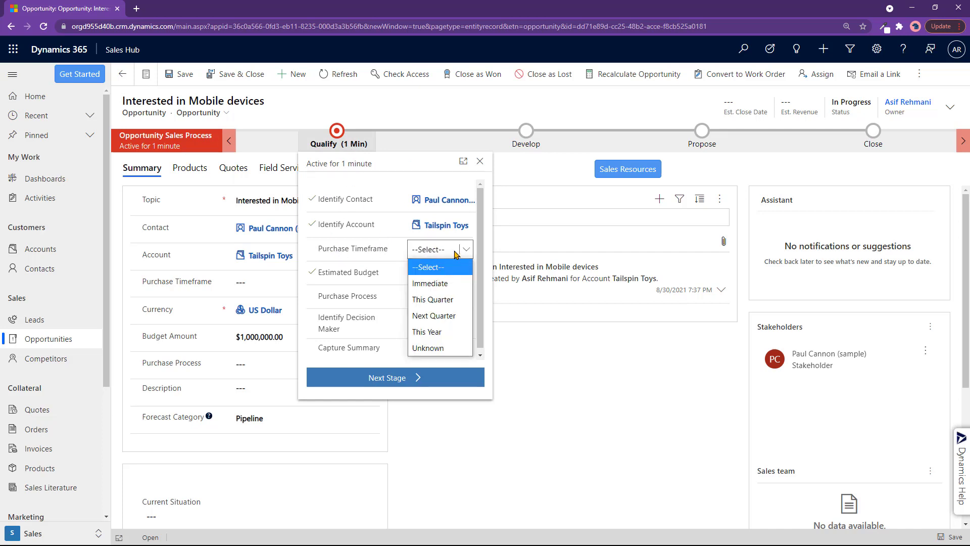
pyautogui.click(449, 299)
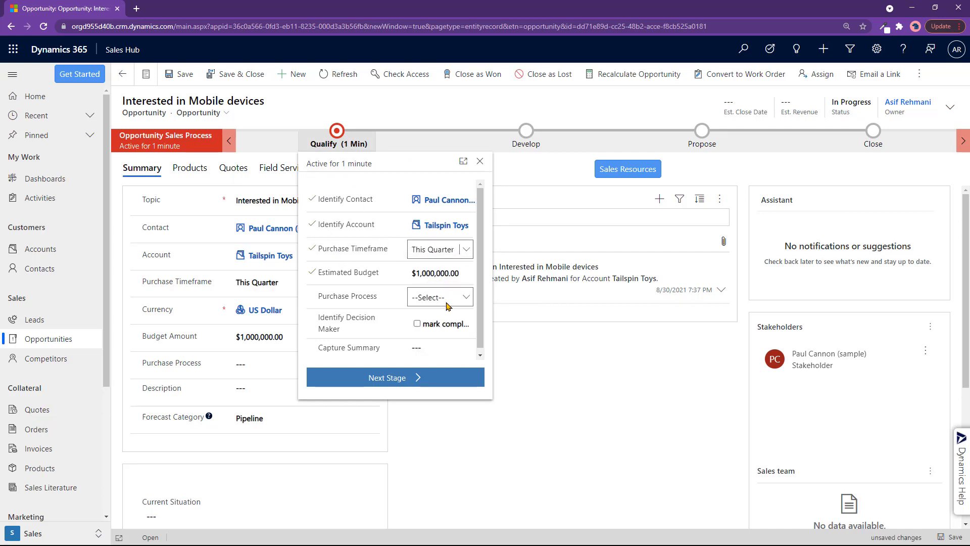
pyautogui.click(461, 302)
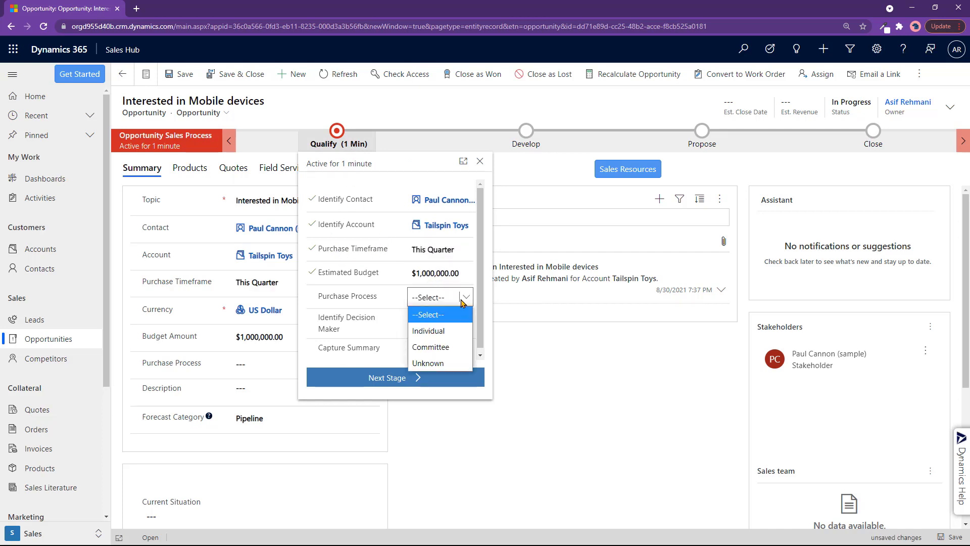
pyautogui.click(451, 346)
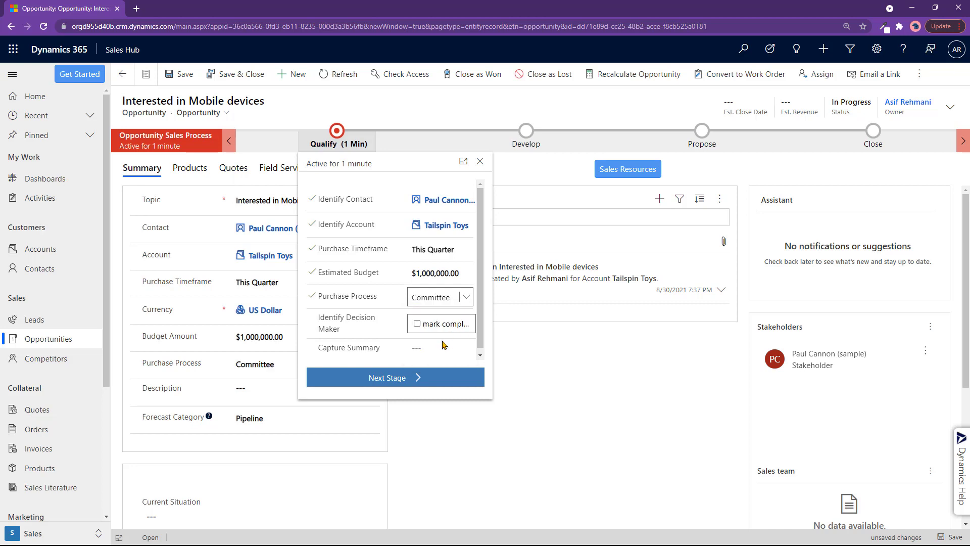
pyautogui.scroll(-1, 448, 347)
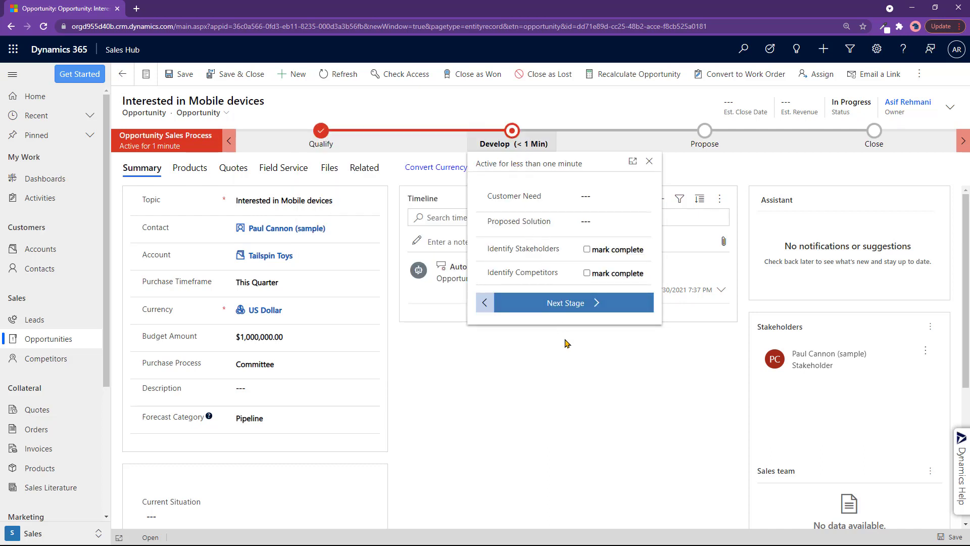
pyautogui.click(595, 374)
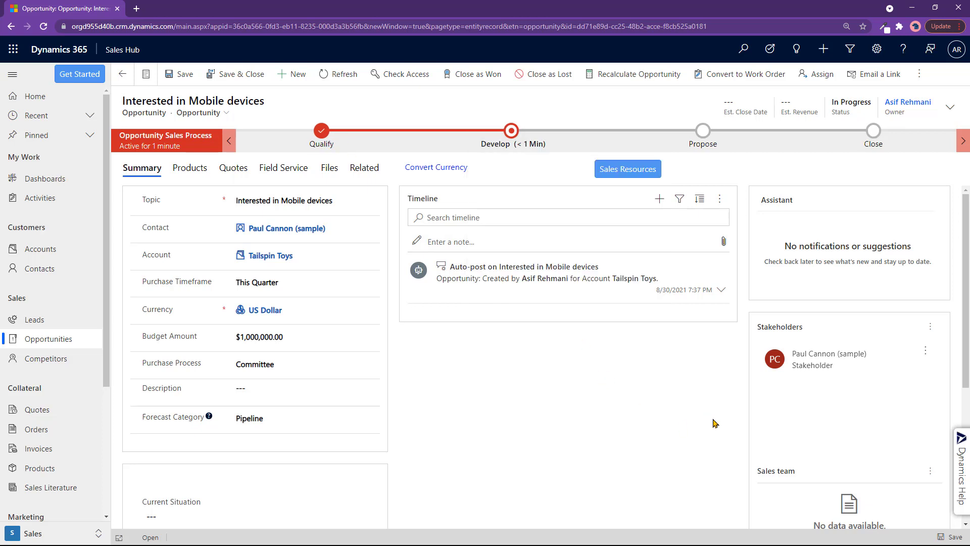